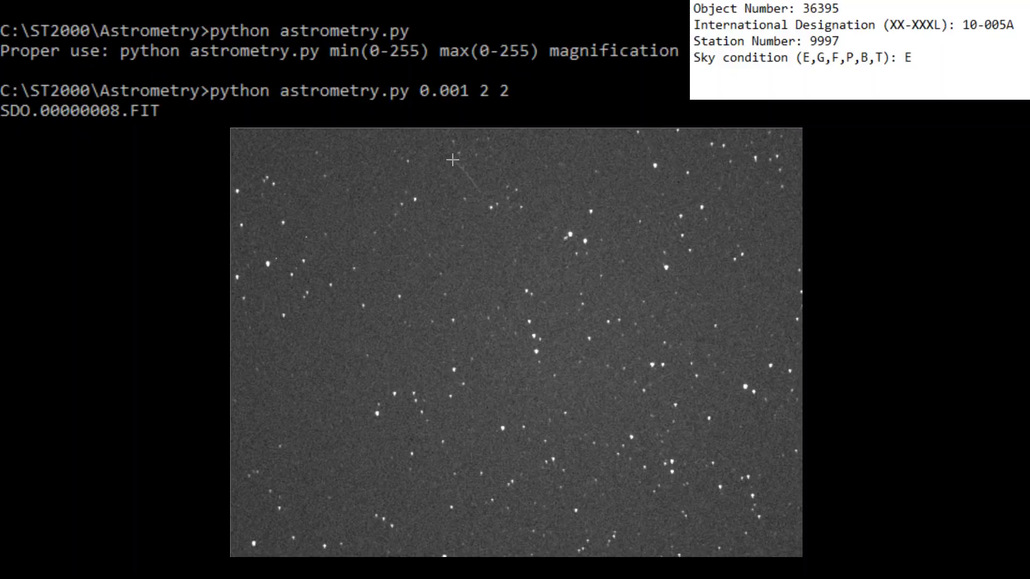
Review the object number, international designation, station number and sky condition entries in the observation header text.
click(452, 159)
click(1024, 25)
key(Left)
key(Up)
key(Down)
key(Up)
key(Left)
key(Left)
key(Left)
key(Down)
key(Down)
key(Down)
key(Right)
key(Right)
key(Right)
key(Right)
key(Right)
key(Right)
key(Right)
key(Right)
key(Right)
key(Right)
key(Right)
key(Right)
key(Right)
key(Right)
key(Right)
Mark the upper-left end of the satellite trail in SDO.00000008.FIT and SDO.00000010.FIT, skipping SDO.00000009.FIT, and exit the image viewer.
click(453, 160)
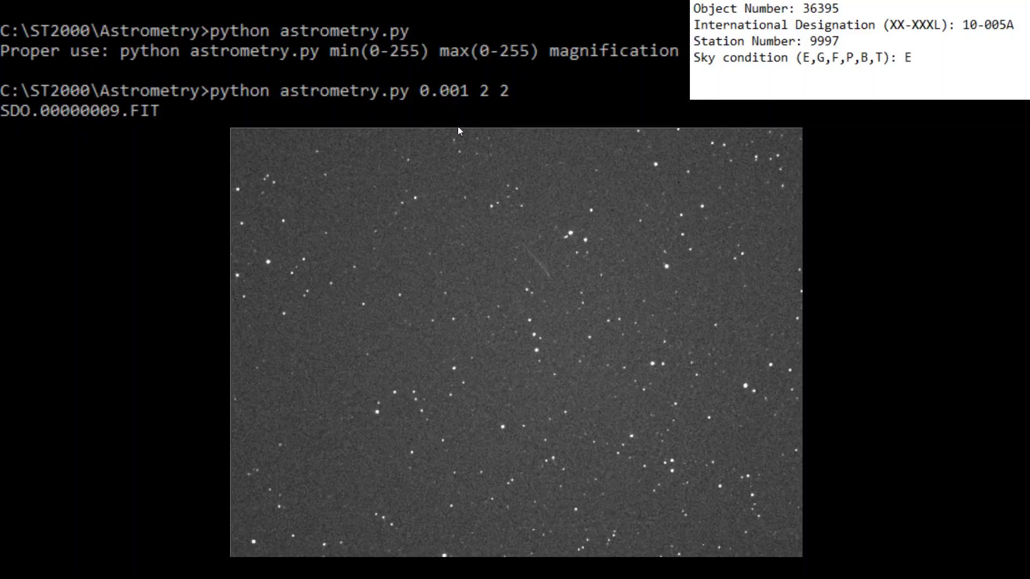
key(space)
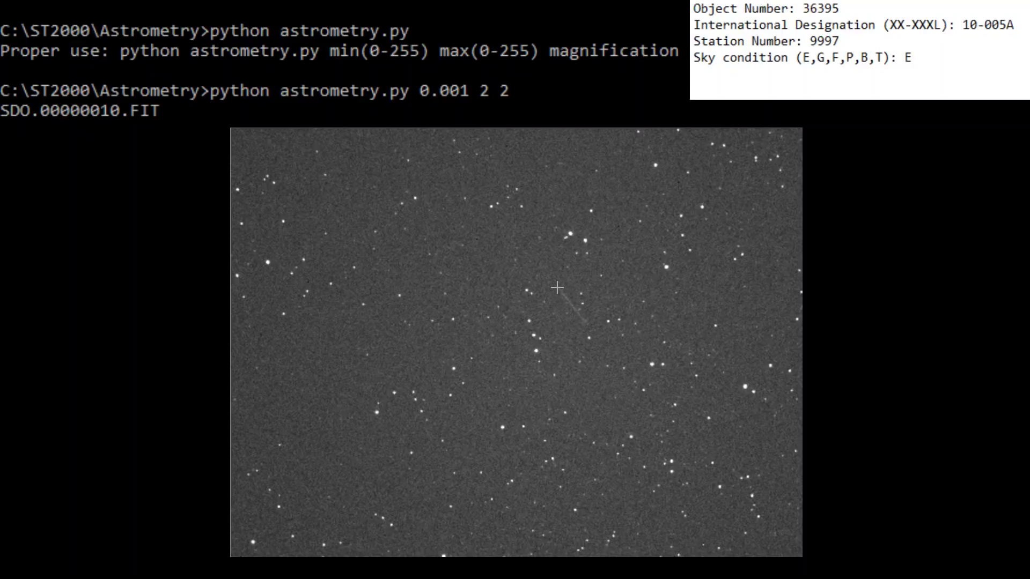
click(557, 288)
key(Escape)
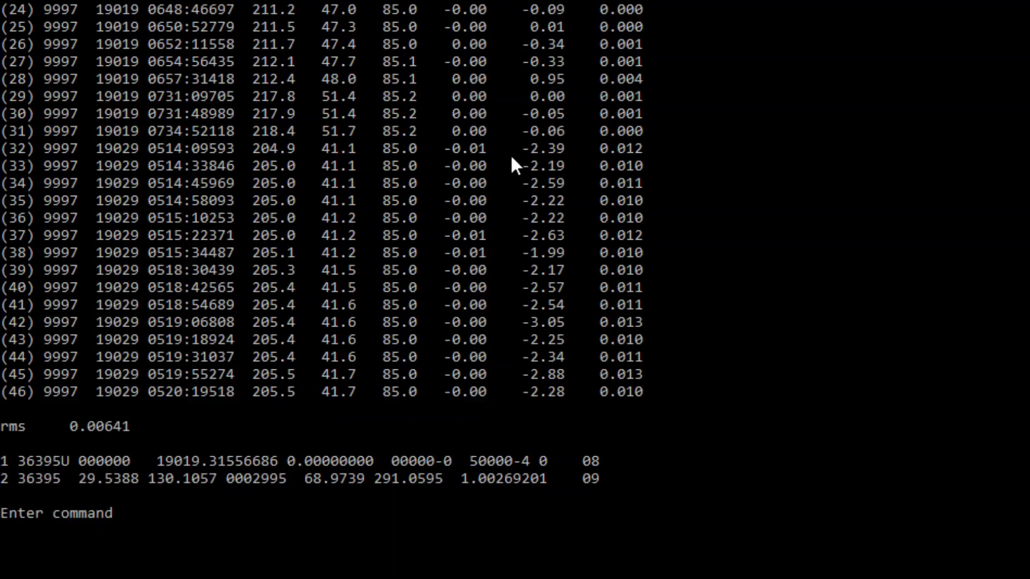
Examine the deltaT and Perr residuals of all observations, comparing the latest 19029 entries with the earlier dates.
scroll(543, 163, up, 9)
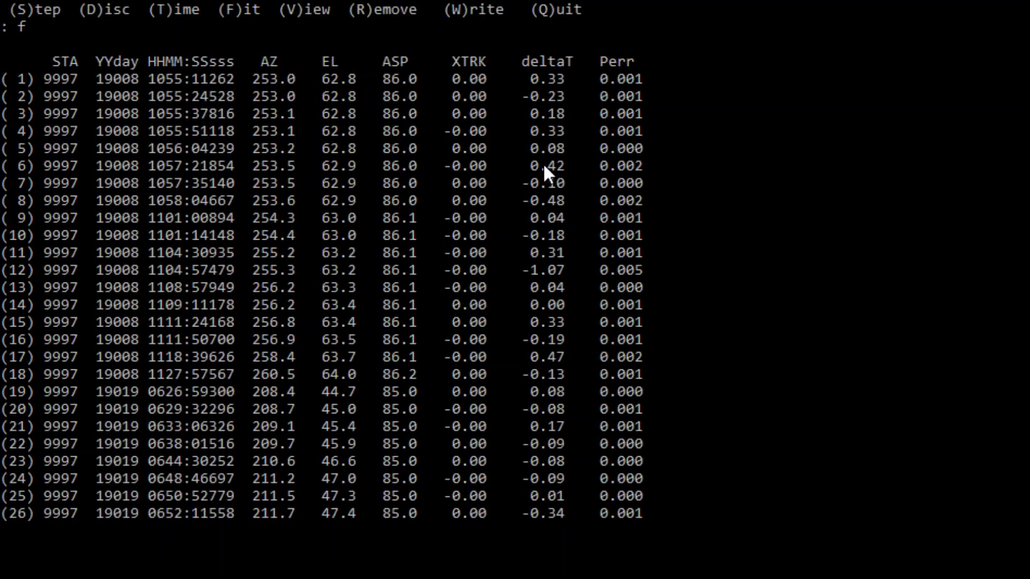
scroll(544, 166, down, 9)
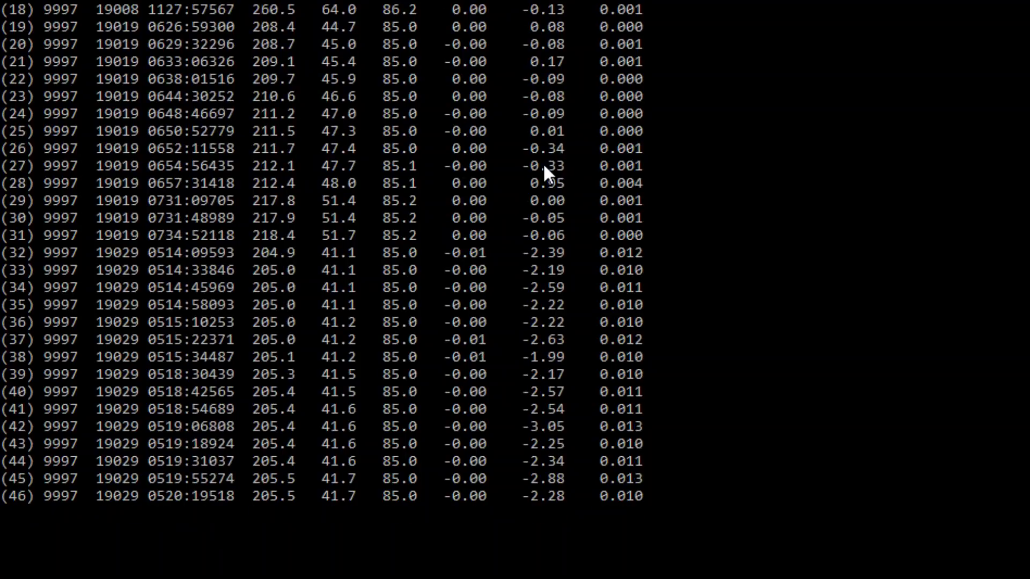
scroll(538, 159, up, 1)
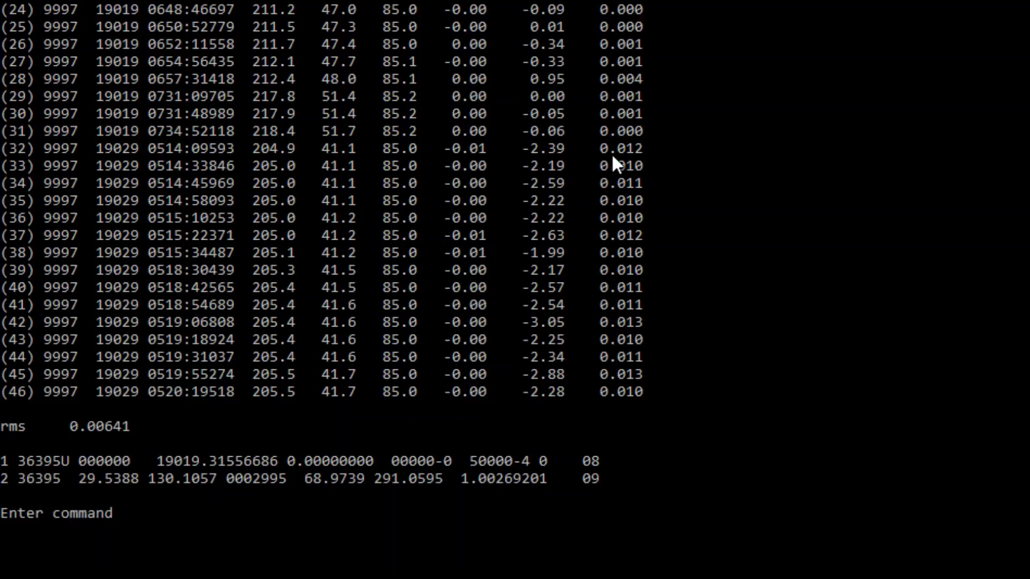
scroll(623, 202, up, 1)
scroll(631, 210, up, 11)
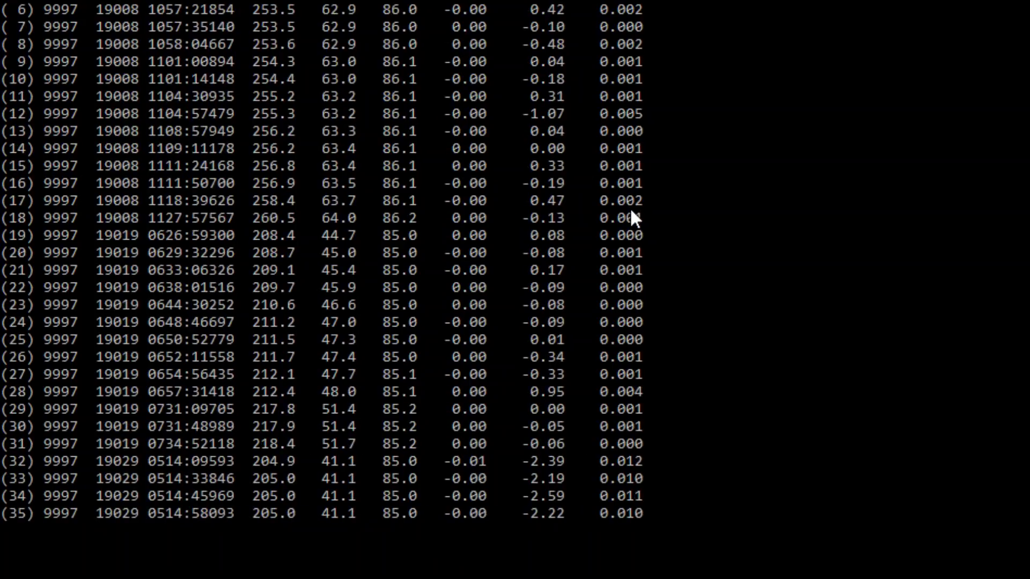
scroll(632, 210, down, 7)
scroll(629, 207, down, 5)
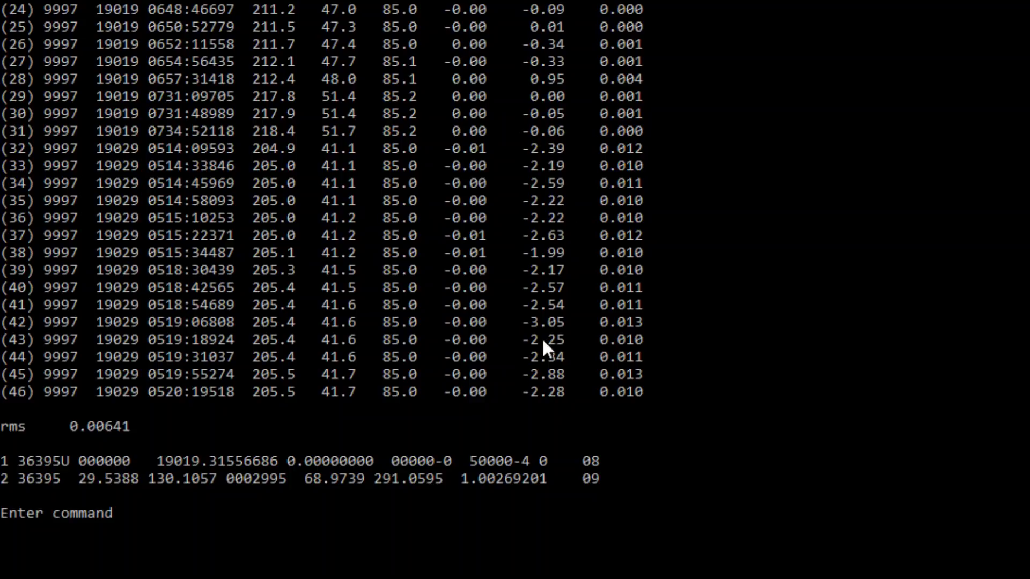
scroll(563, 313, up, 5)
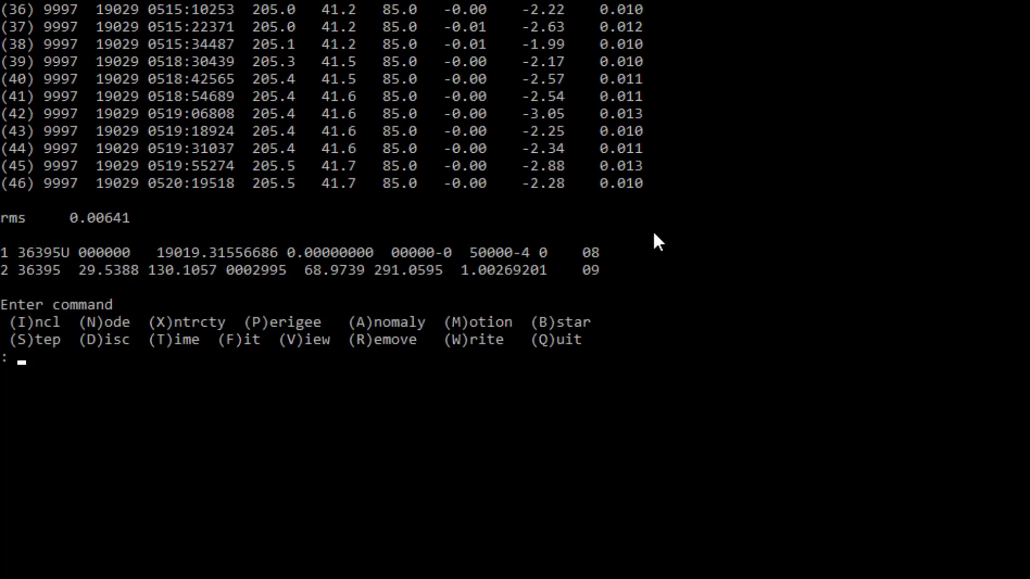
scroll(652, 236, up, 1)
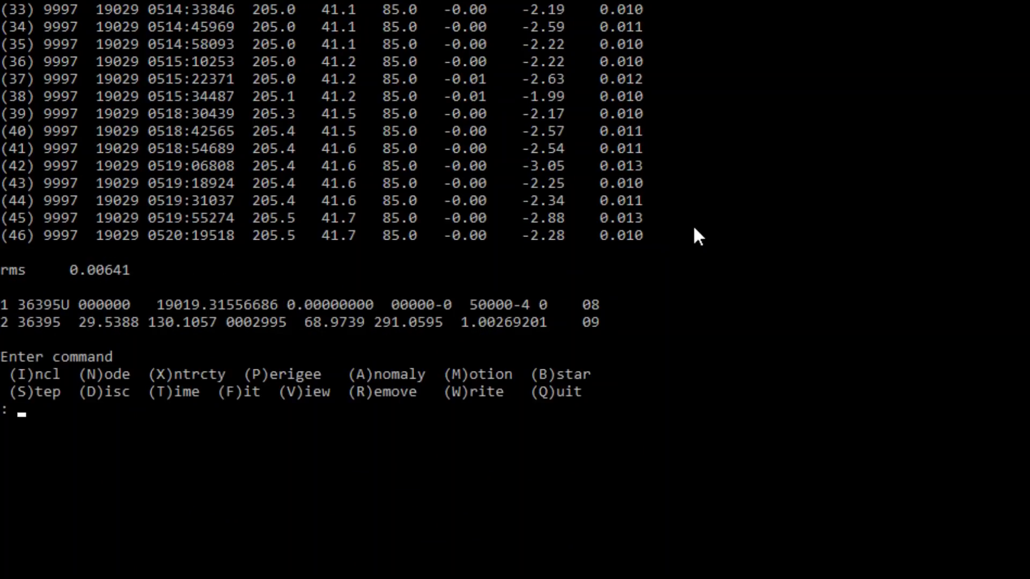
scroll(694, 229, up, 1)
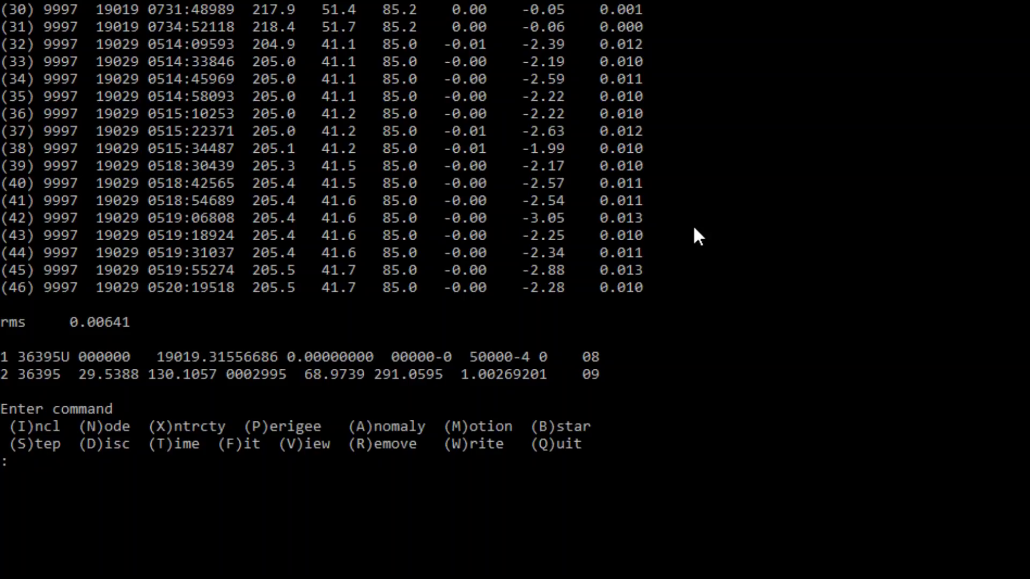
Refine the orbital elements of 36395 with the Step command, quitting the iterations once the rms improvement levels off.
text(s)
key(Return)
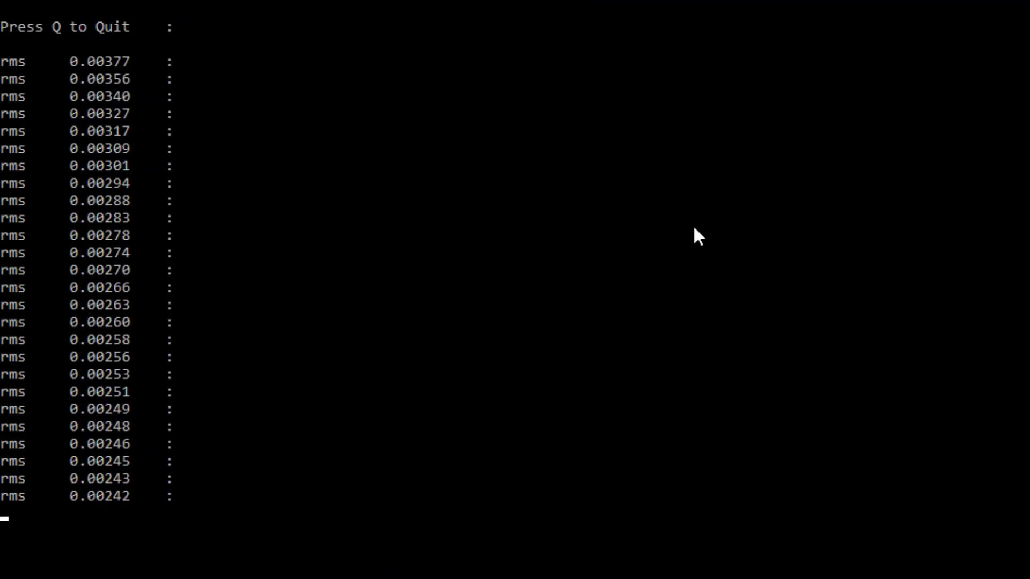
text(q)
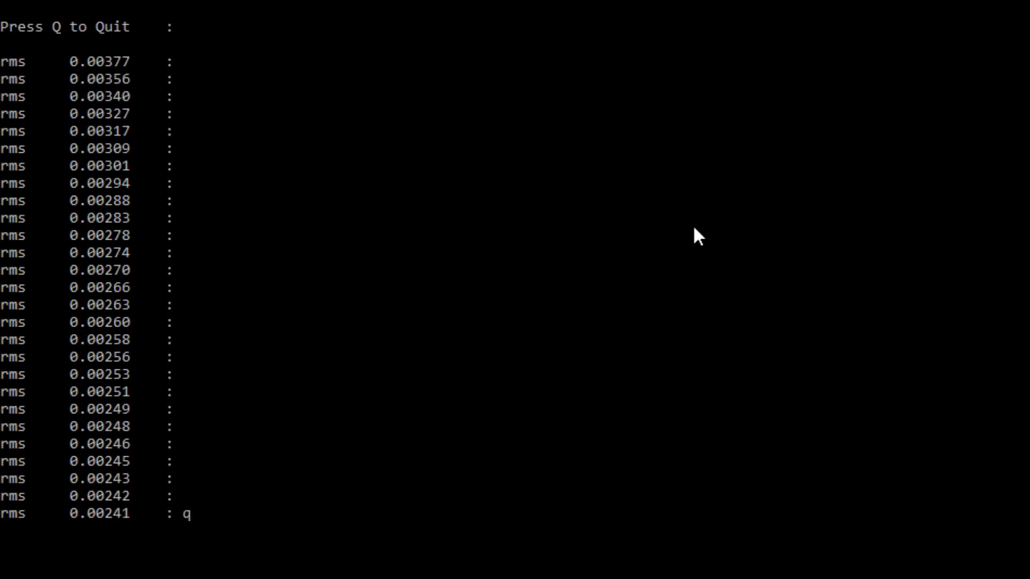
key(Return)
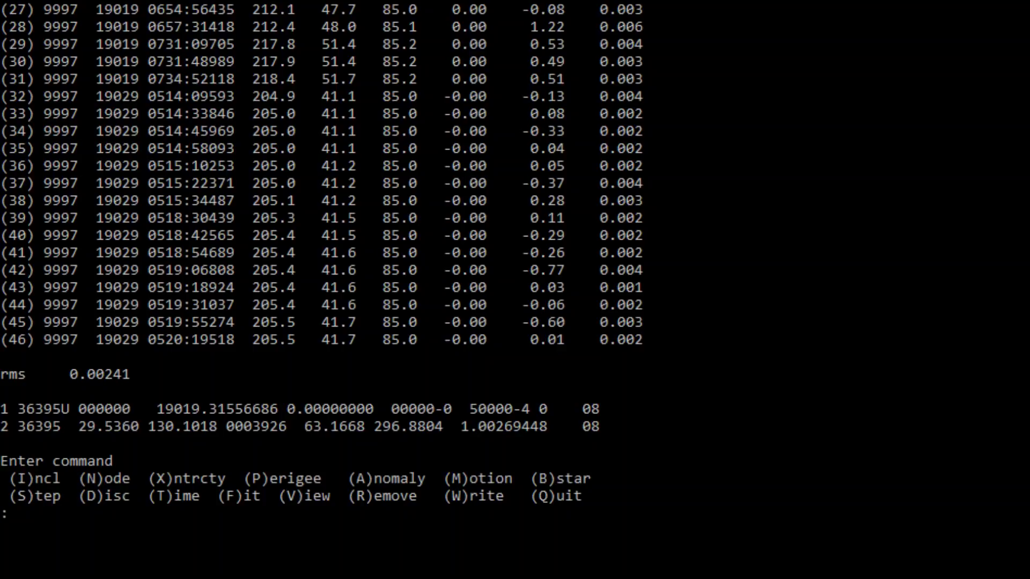
Change the element set's epoch to month 2, day 2, keeping the default year 2019, hour, minute and second.
text(t)
key(Return)
key(Return)
text(2)
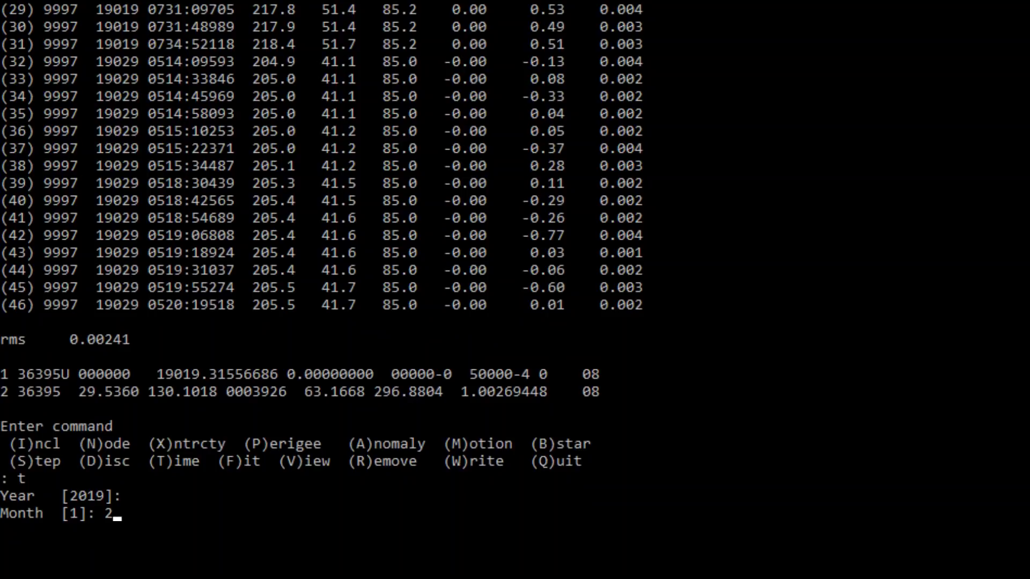
key(Return)
text(2)
key(Return)
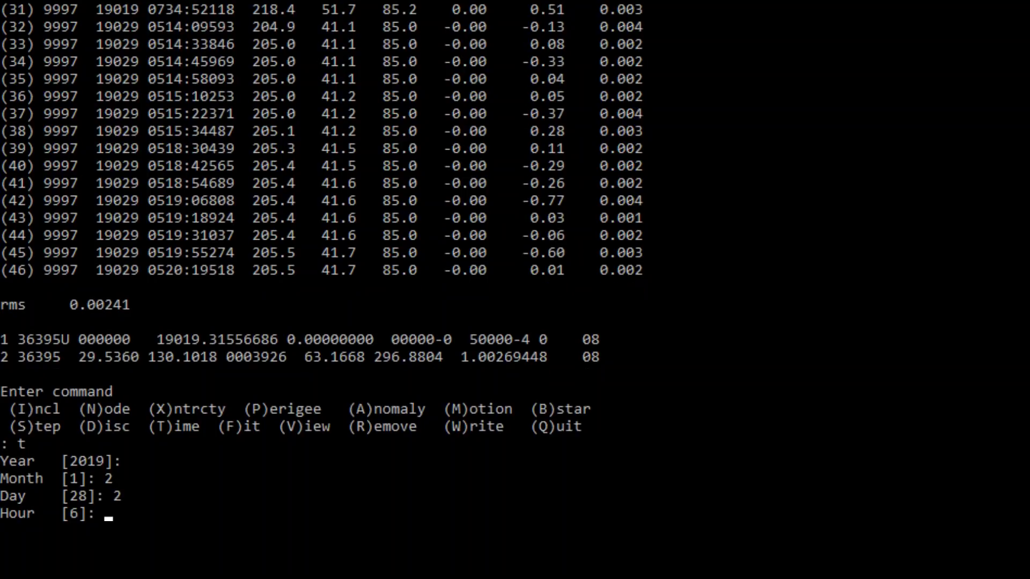
key(Return)
key(Return)
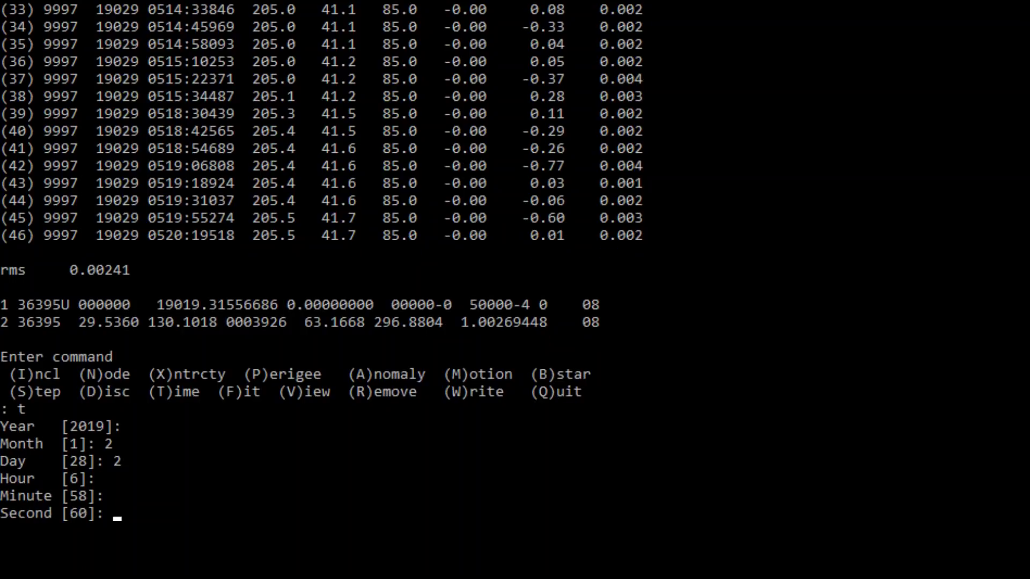
key(Return)
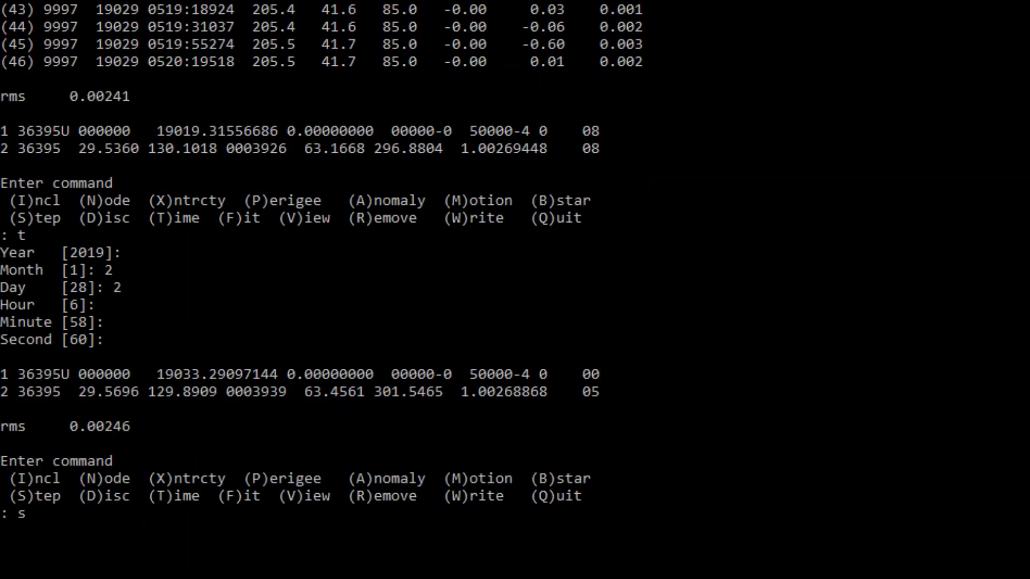
Run the Step refinement again on the elements at the new epoch and quit after three iterations.
key(Return)
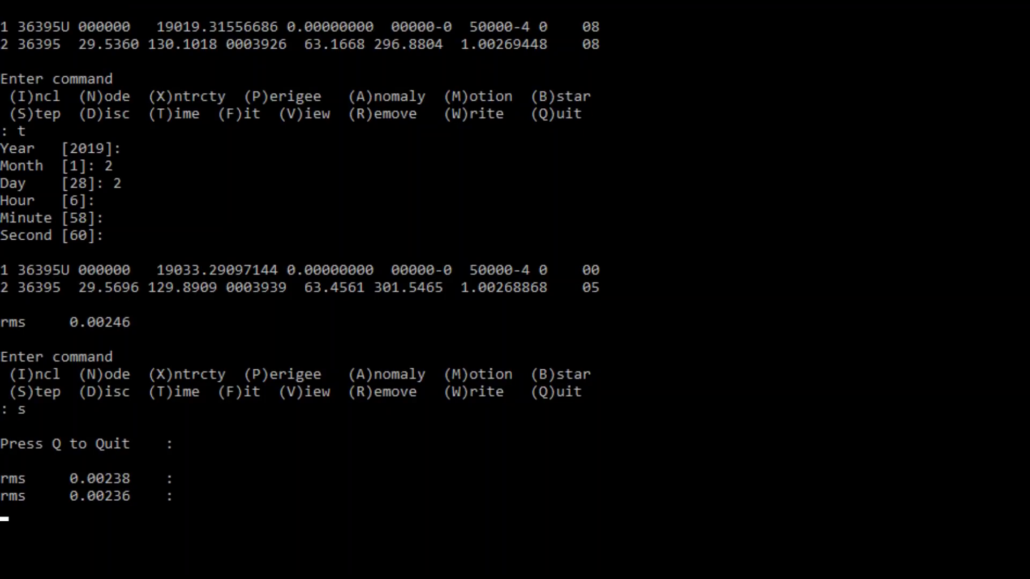
text(q)
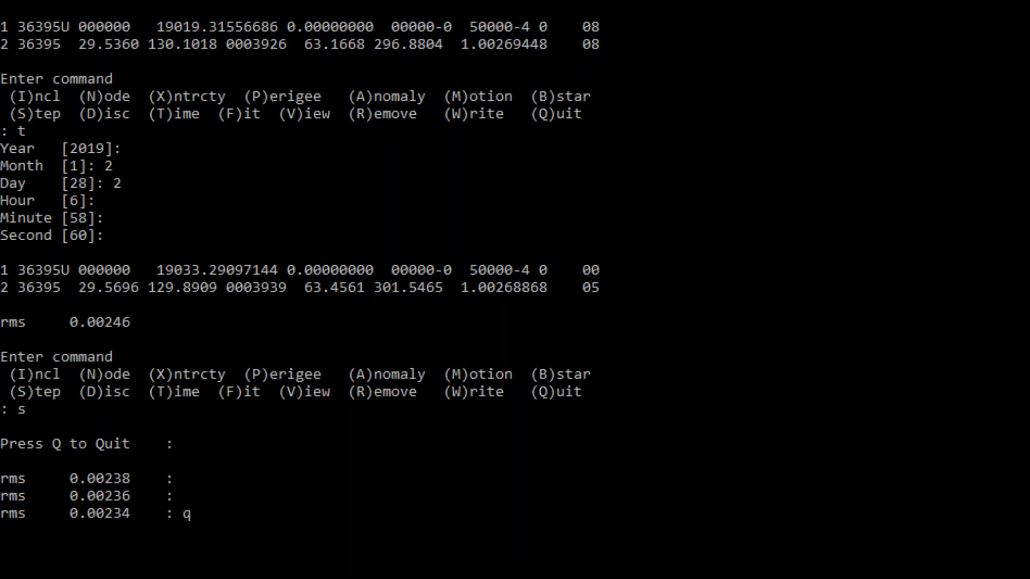
key(Return)
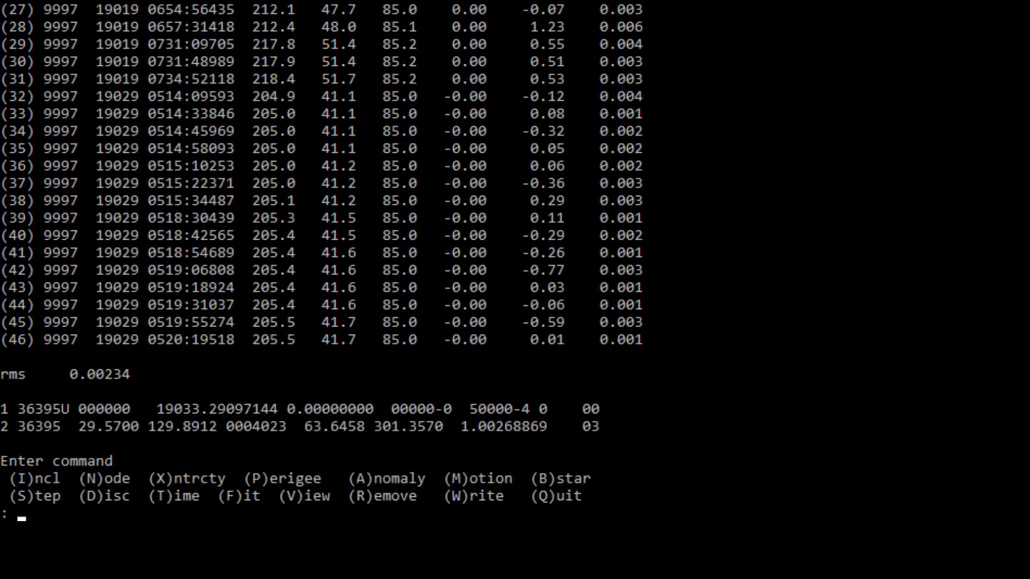
Write the refined element set to file with the Update option.
text(w)
key(Return)
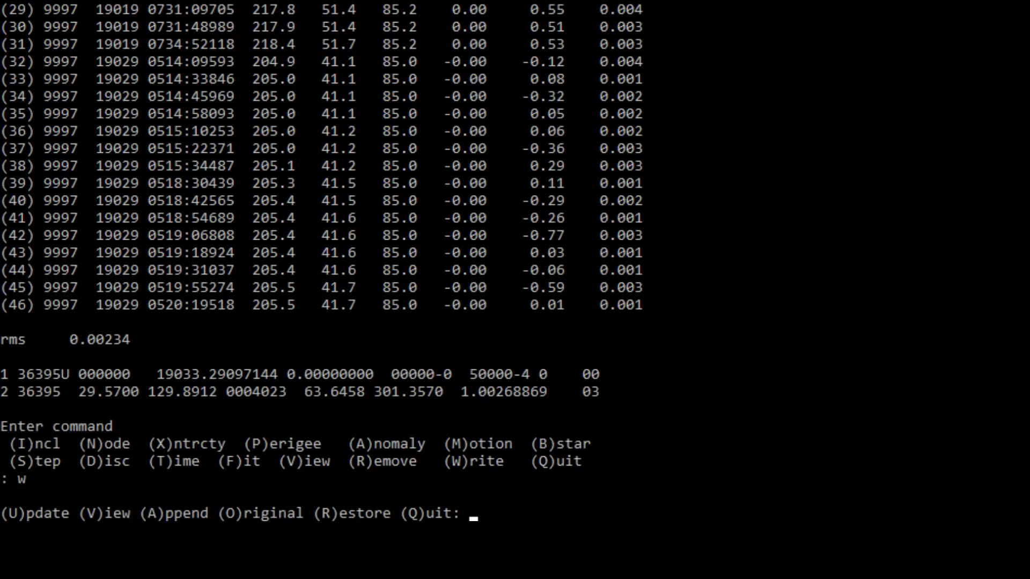
text(u)
key(Return)
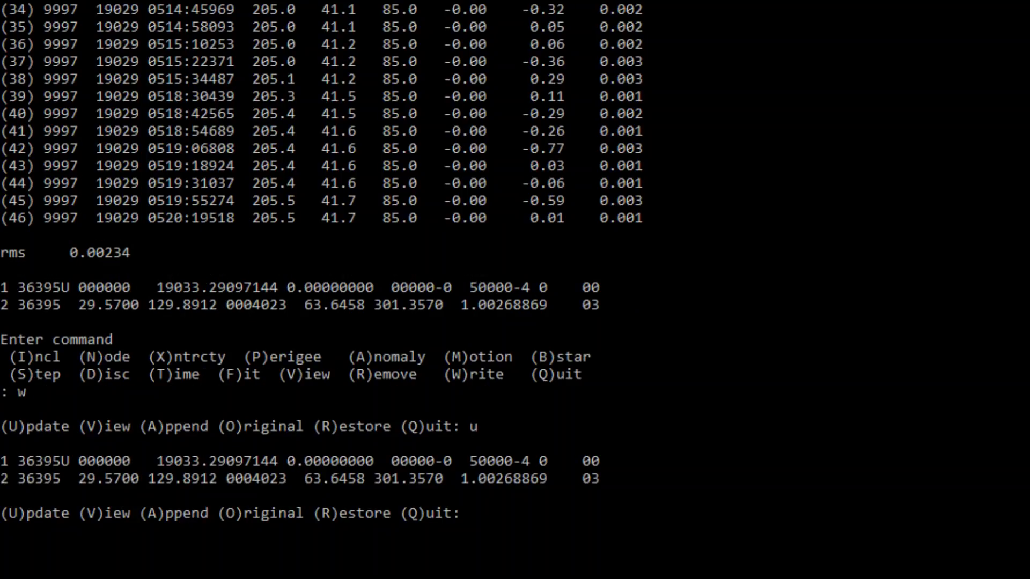